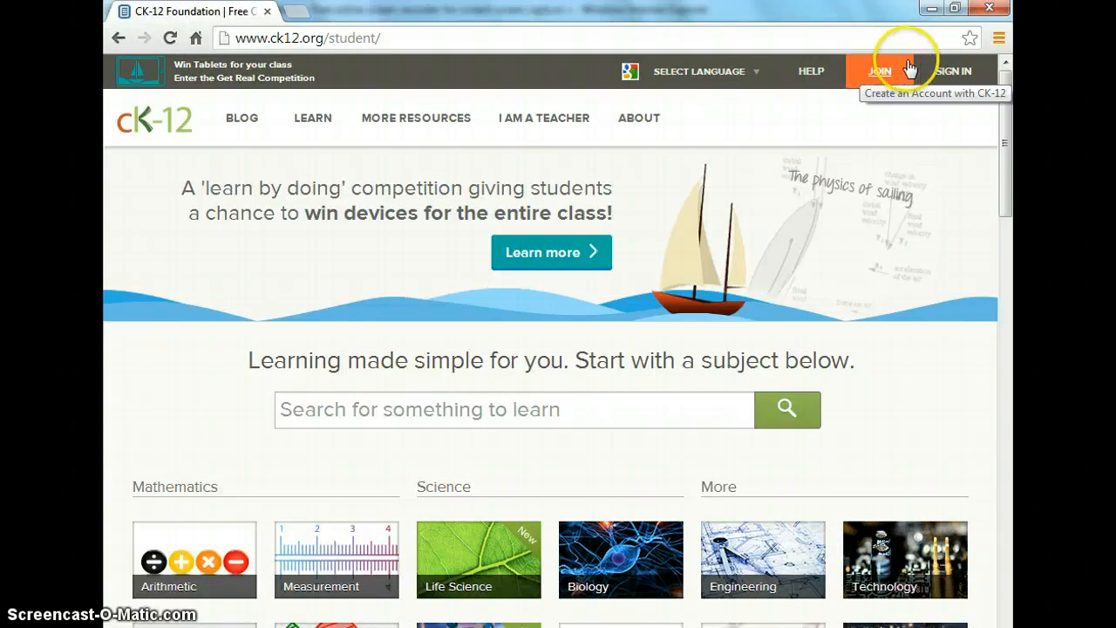
Sign in to the CK-12 account with the account e-mail and password
left_click(953, 72)
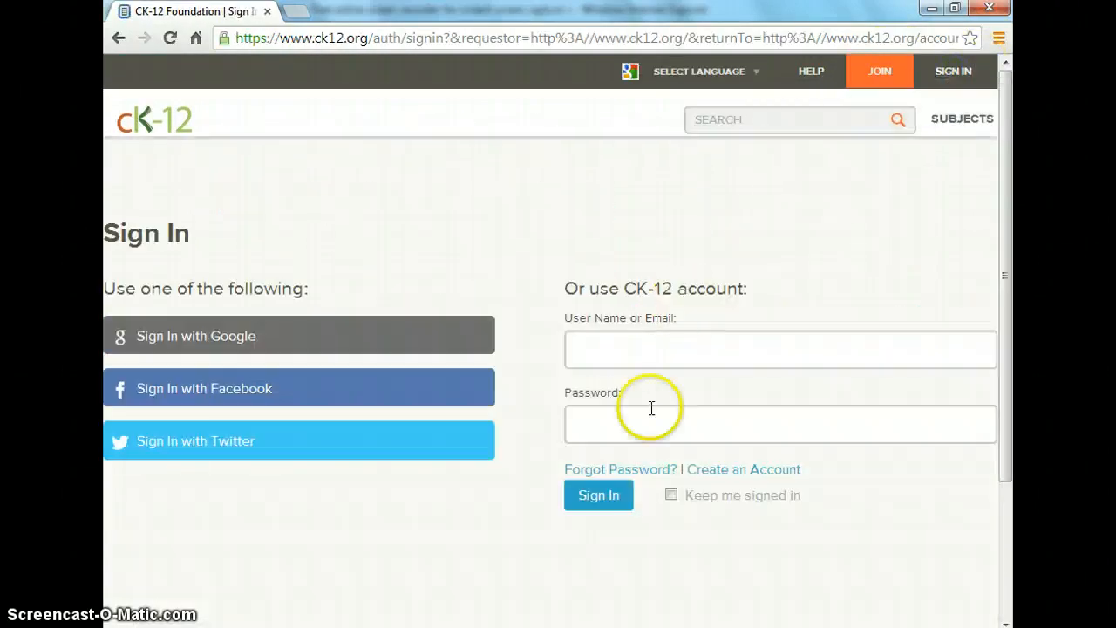
left_click(653, 346)
type("f")
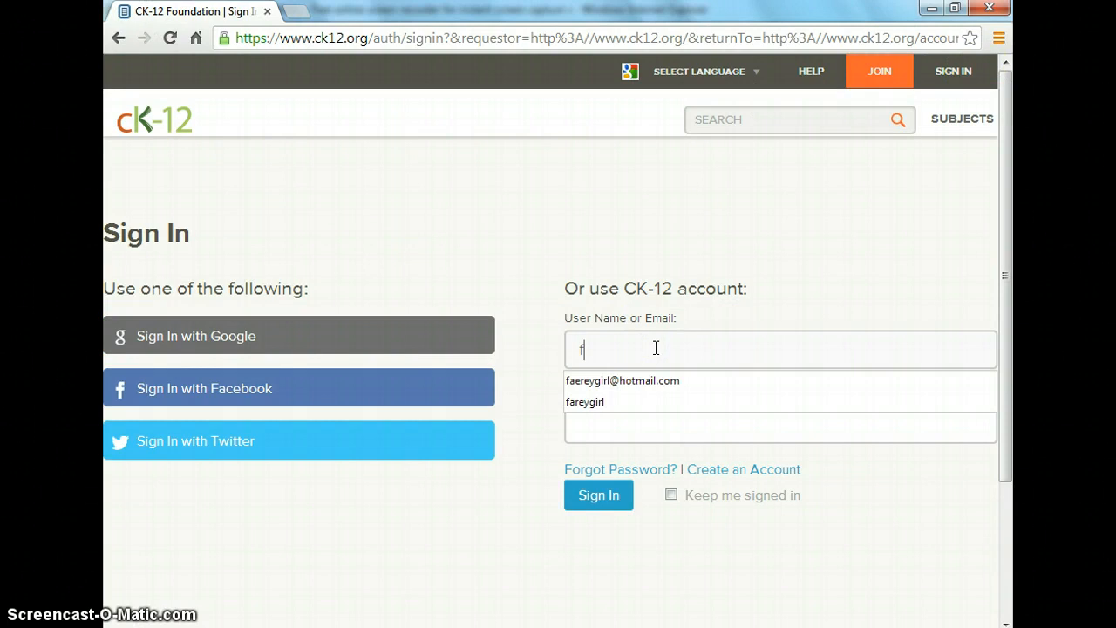
key("Tab")
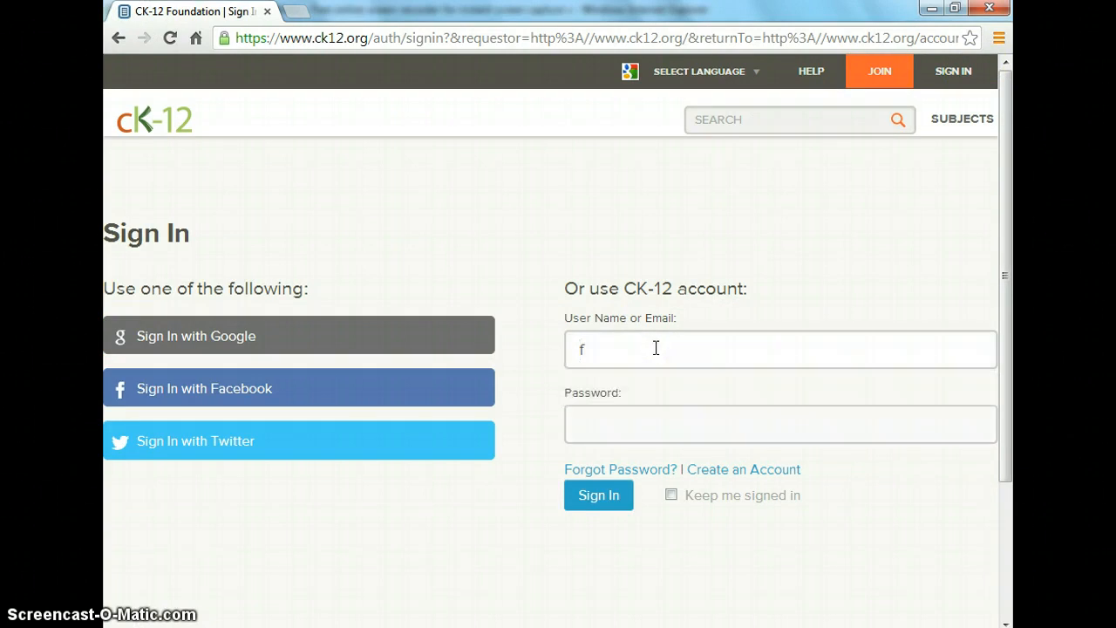
left_click(580, 352)
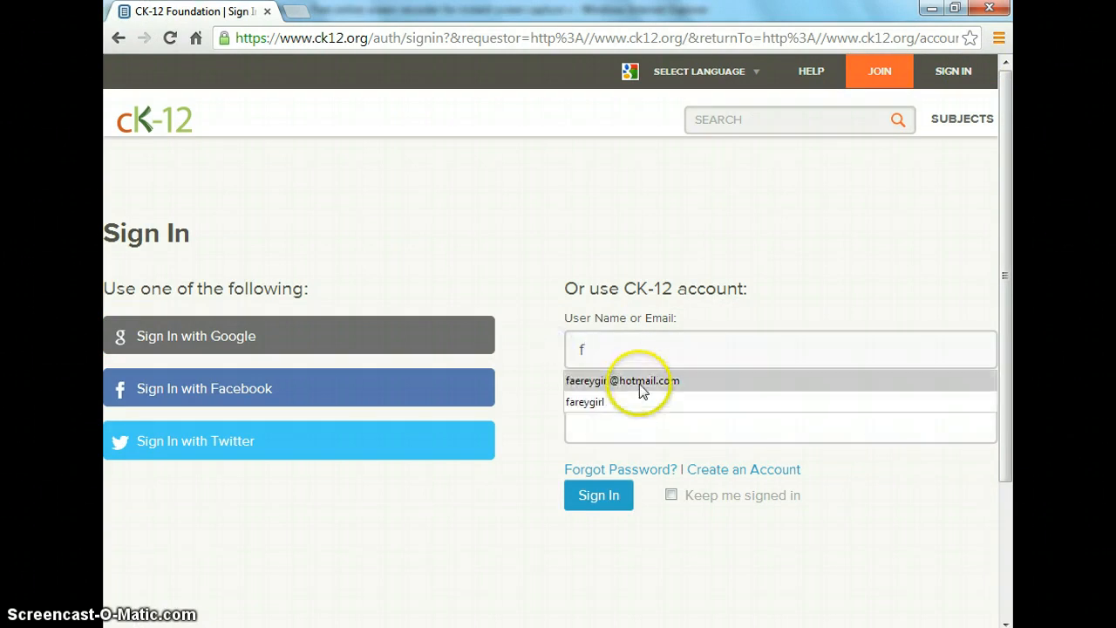
left_click(639, 379)
left_click(650, 426)
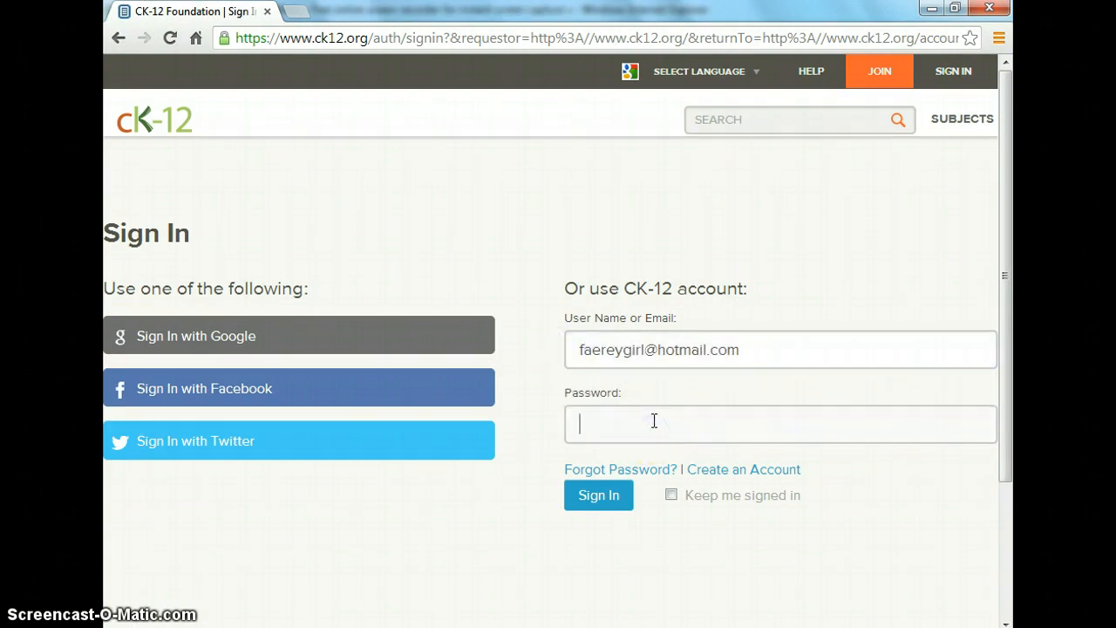
type("••••••••••••••")
key("Return")
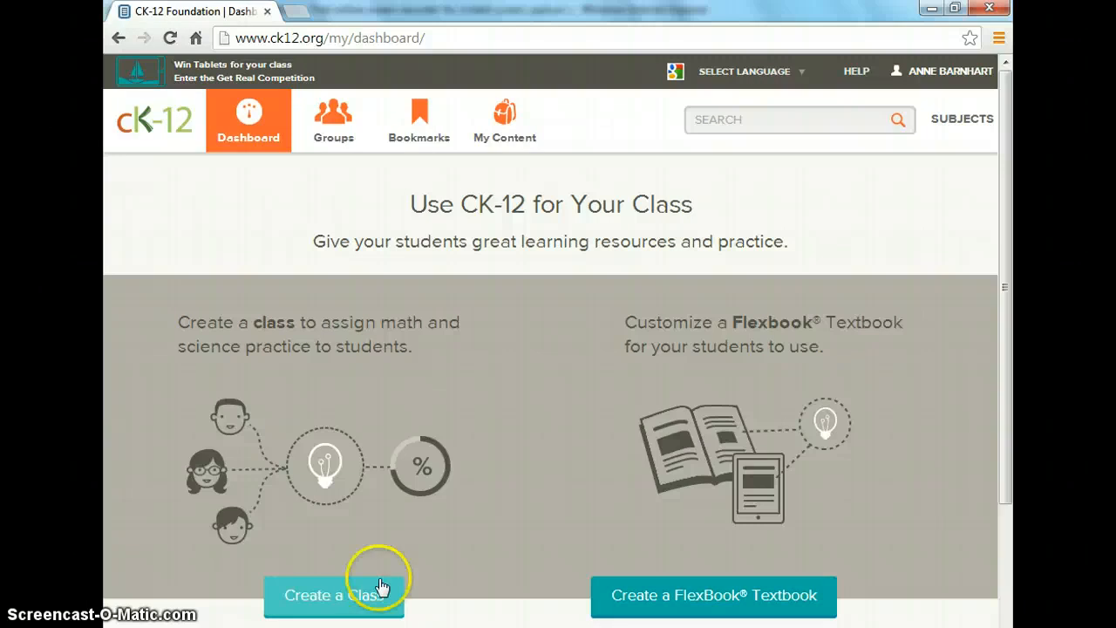
Create a new FlexBook textbook and title it "Sample Unit 1.1"
left_click(688, 602)
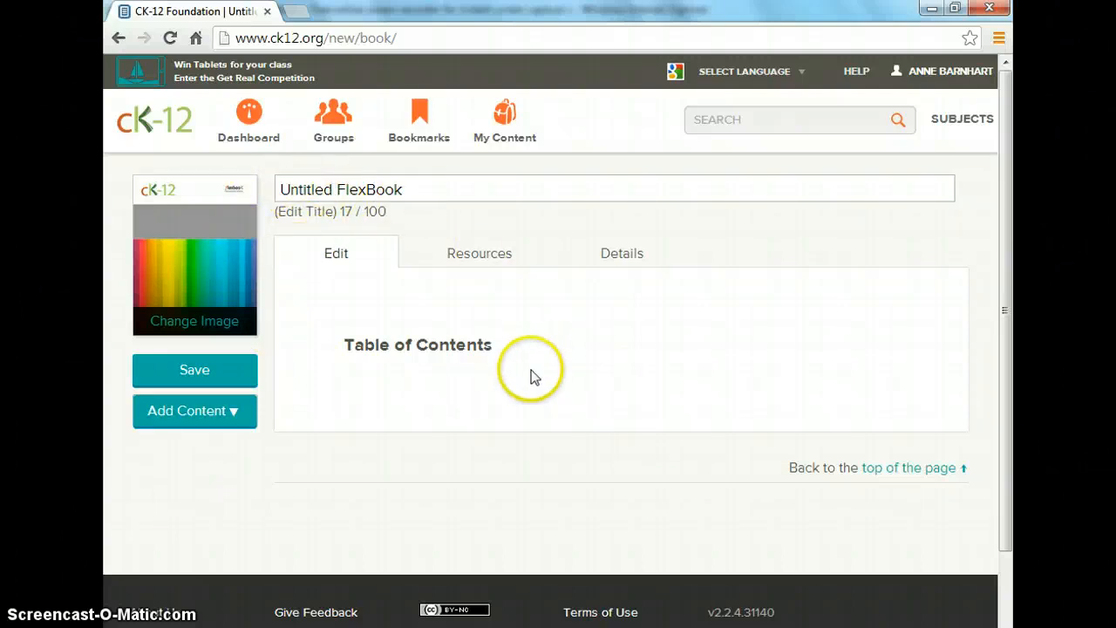
left_click_drag(434, 193, 254, 195)
type("S")
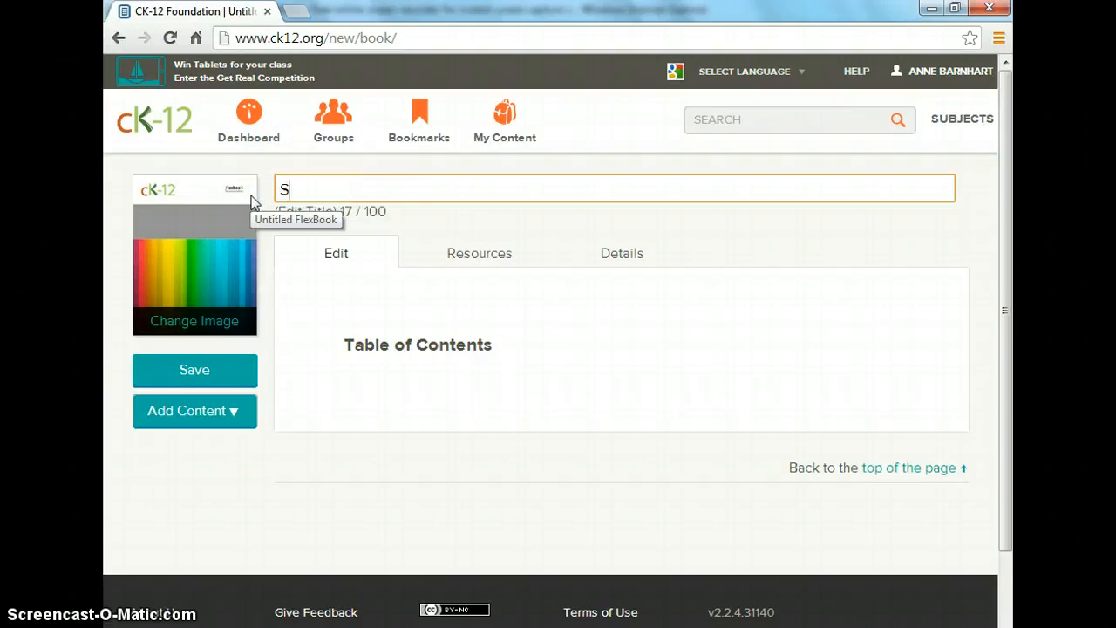
type("ample Unit 1.1")
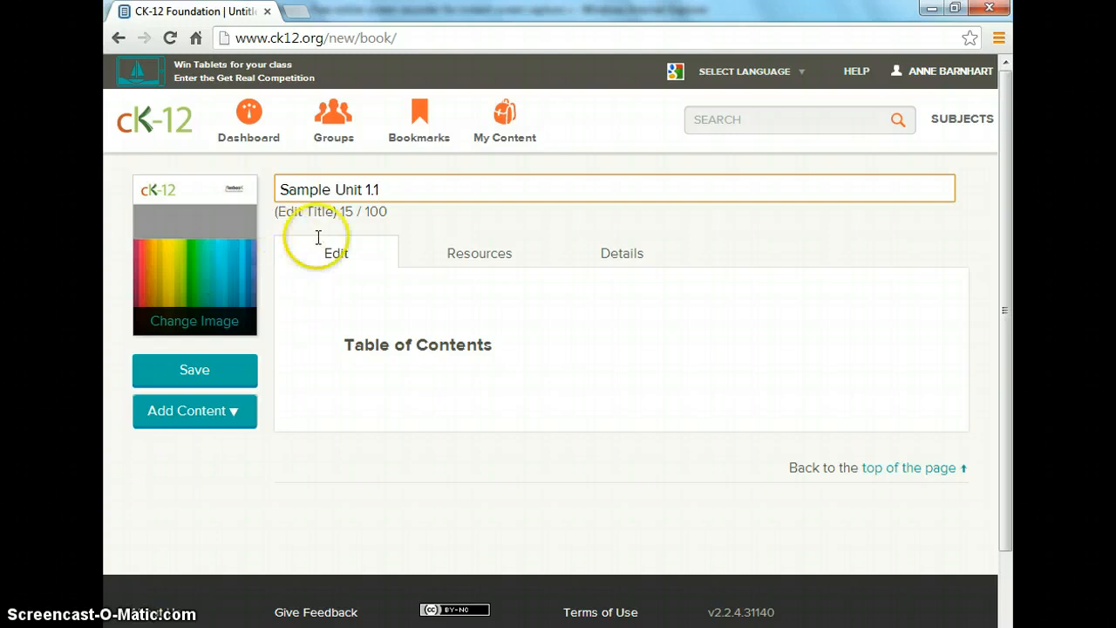
Replace the FlexBook's cover image with the Playlist PNG image from the desktop and apply it
left_click(210, 322)
left_click(613, 438)
left_click(516, 451)
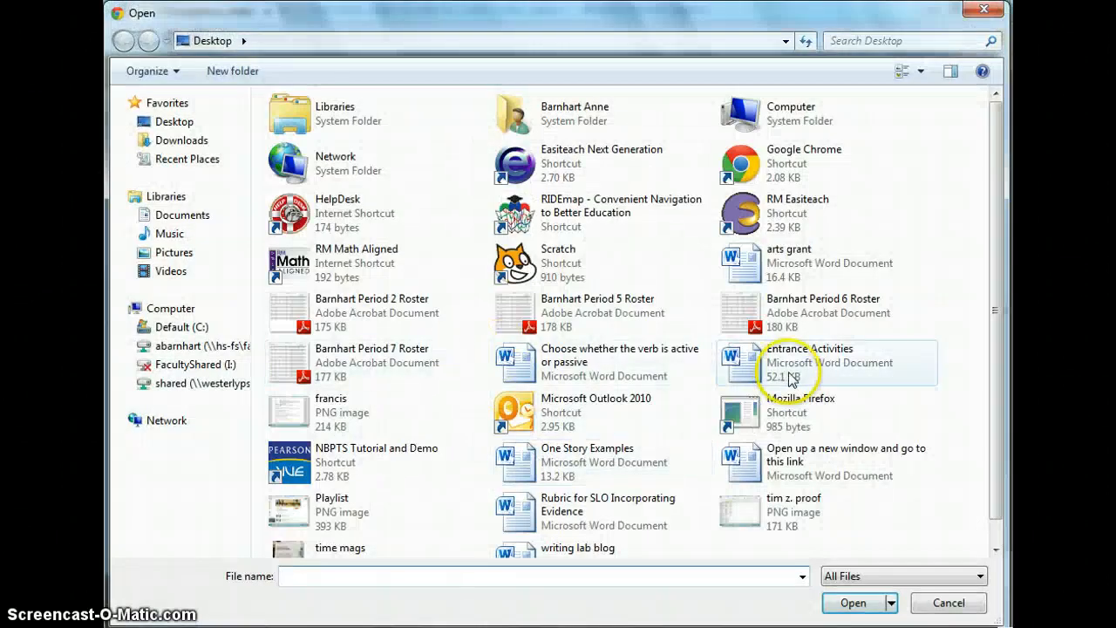
left_click(364, 513)
left_click(859, 602)
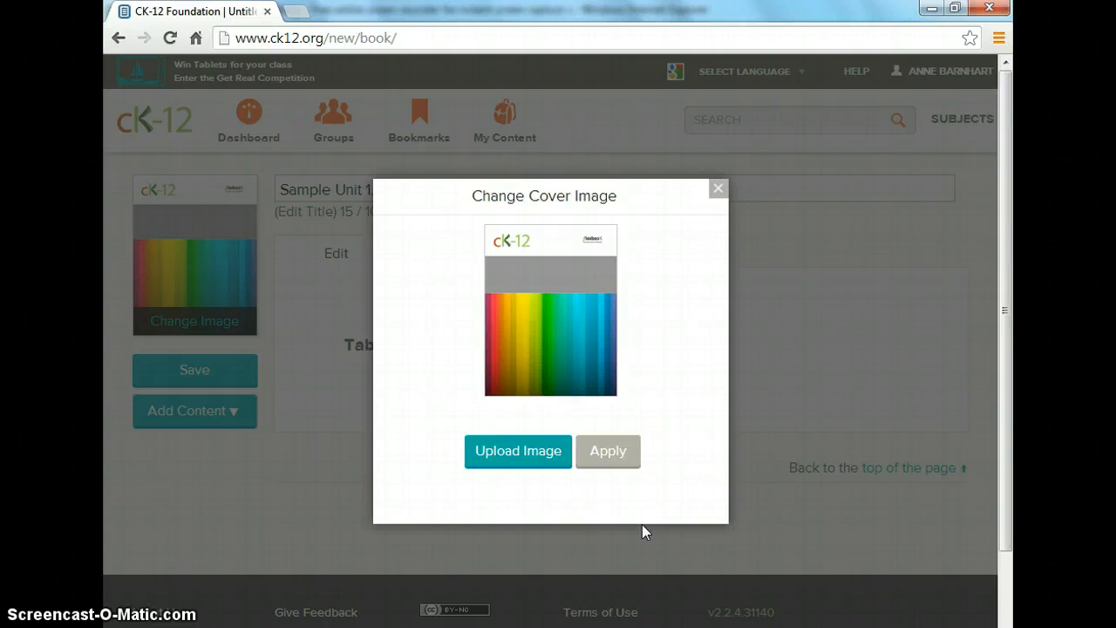
left_click(606, 451)
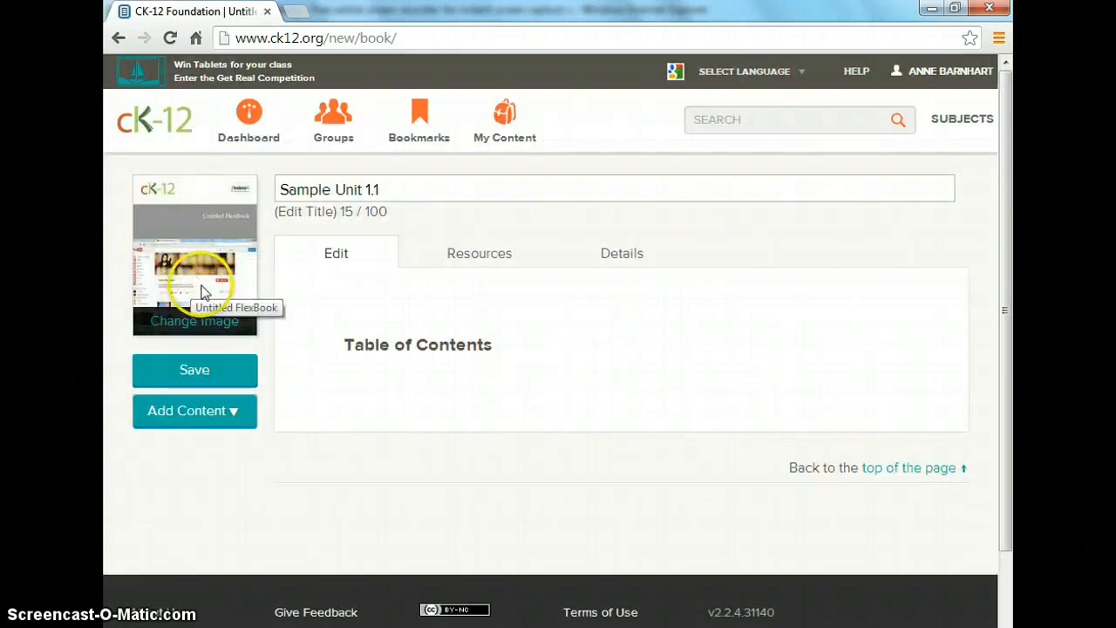
Add a self-written modality to the FlexBook and title it "Poetry"
left_click(239, 416)
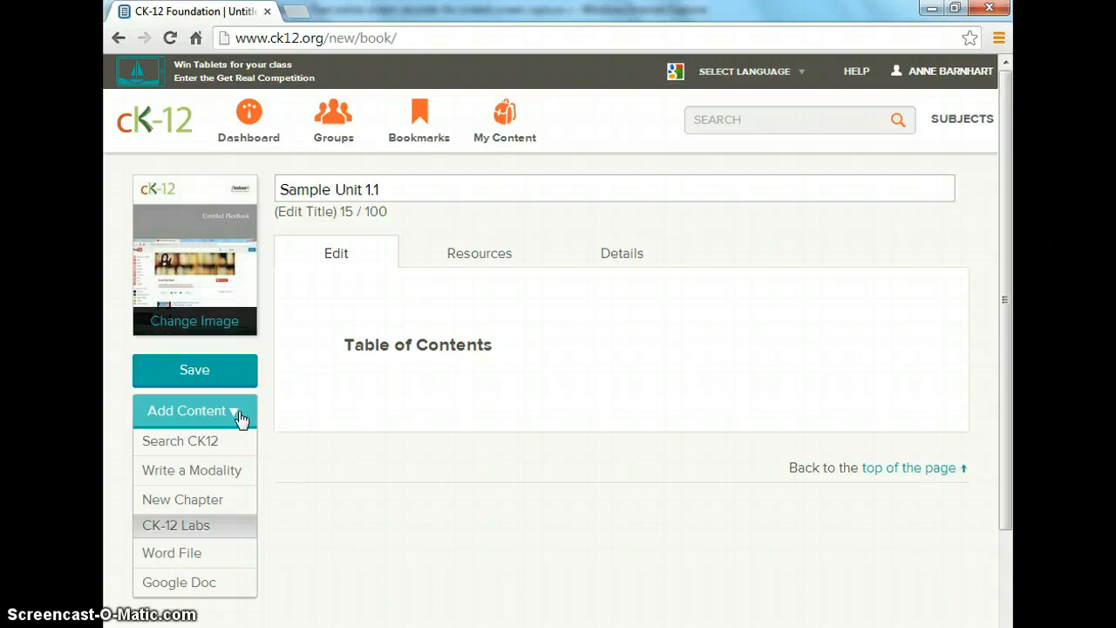
left_click(224, 478)
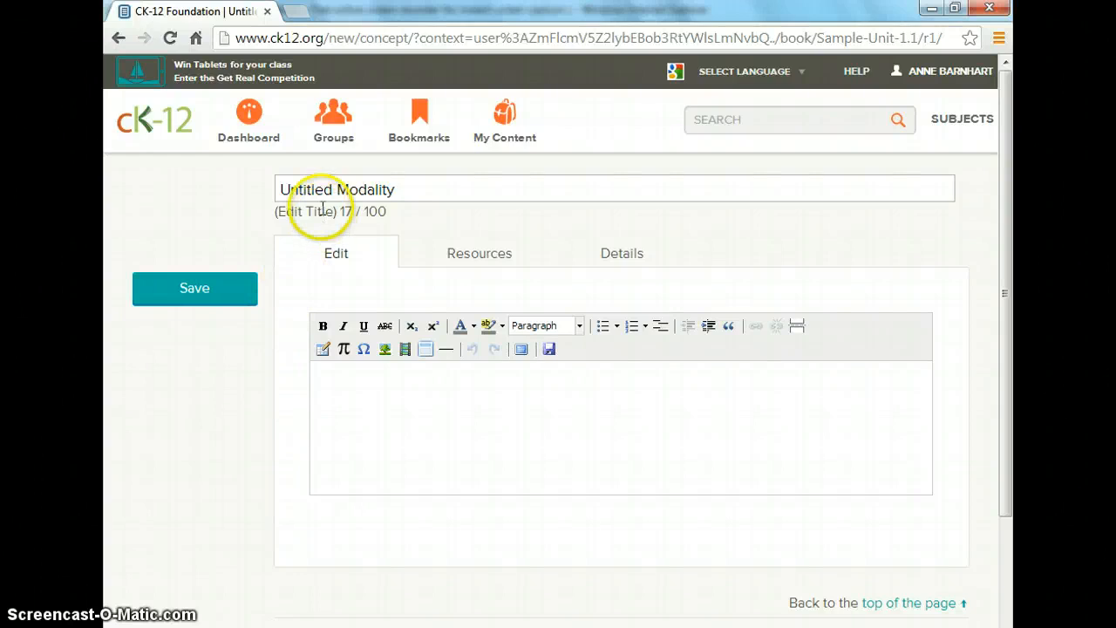
left_click(436, 187)
left_click_drag(322, 188, 279, 187)
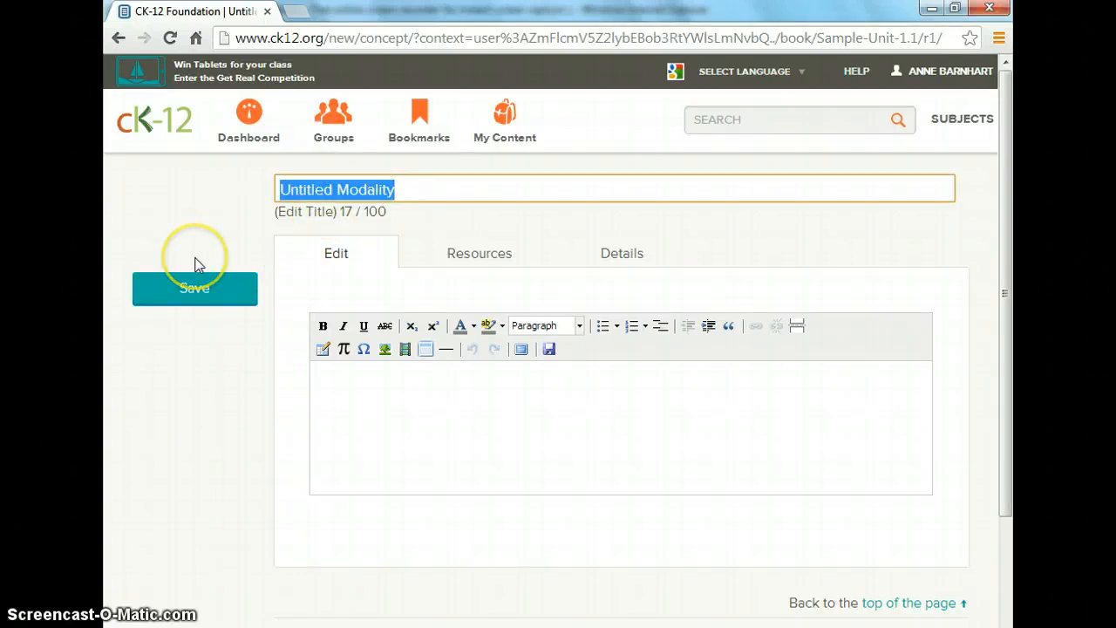
type("Poetry")
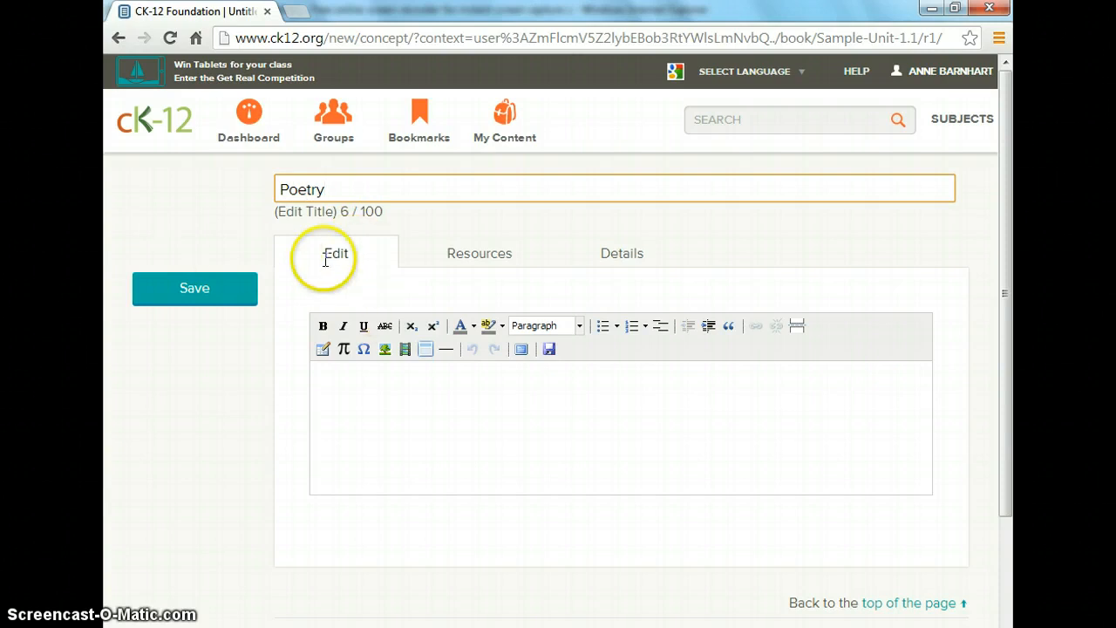
Insert an element box in the Poetry modality's body with the heading "Assignment:"
left_click(424, 418)
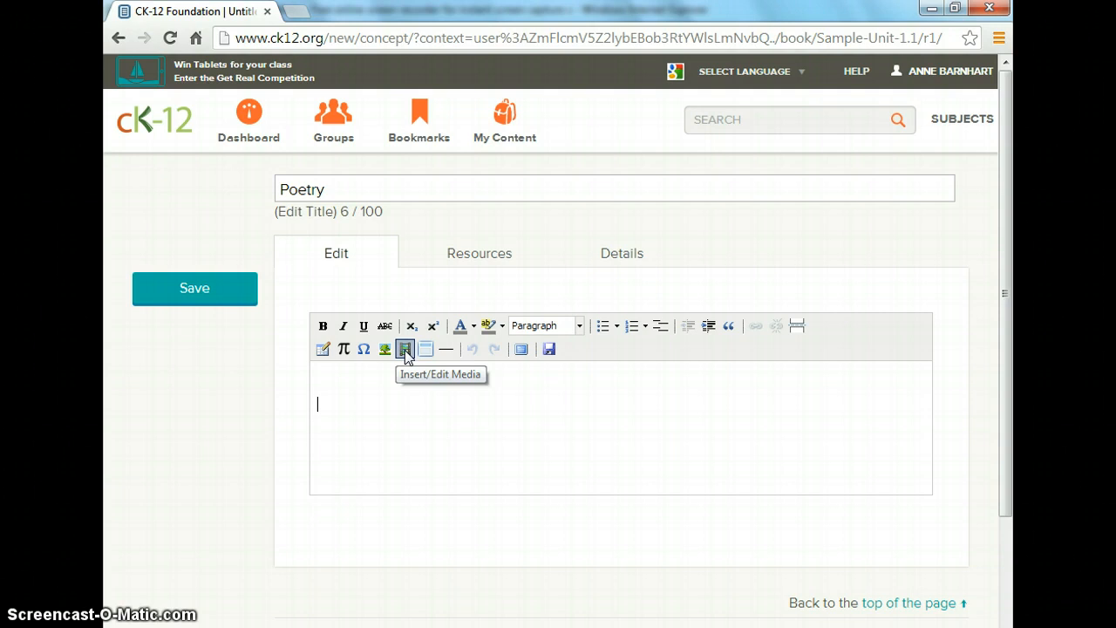
left_click(406, 351)
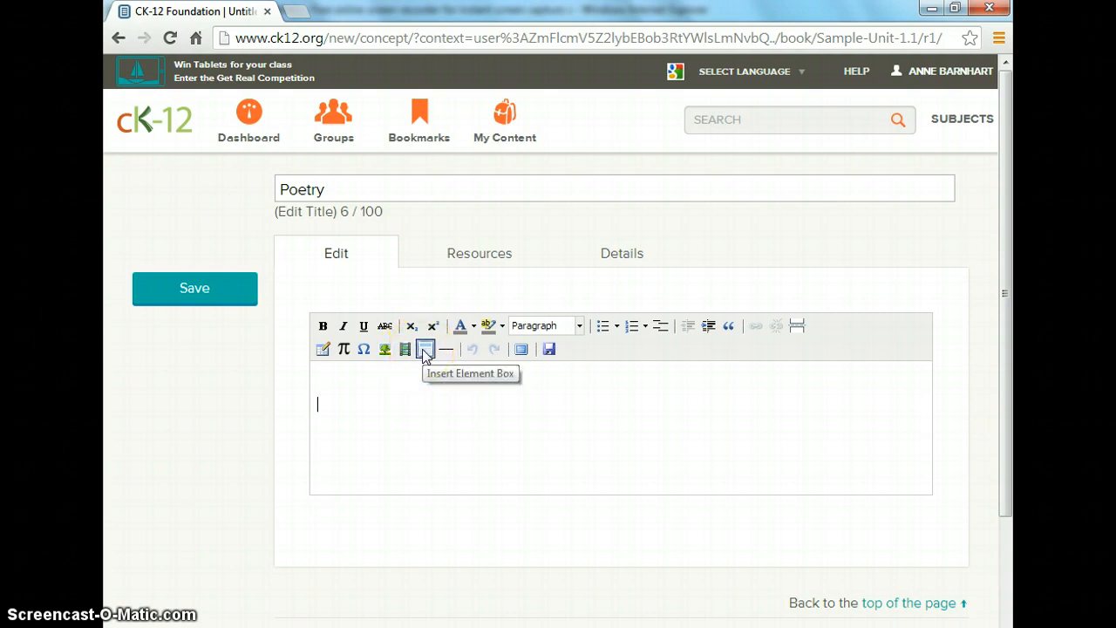
left_click(424, 349)
left_click(515, 441)
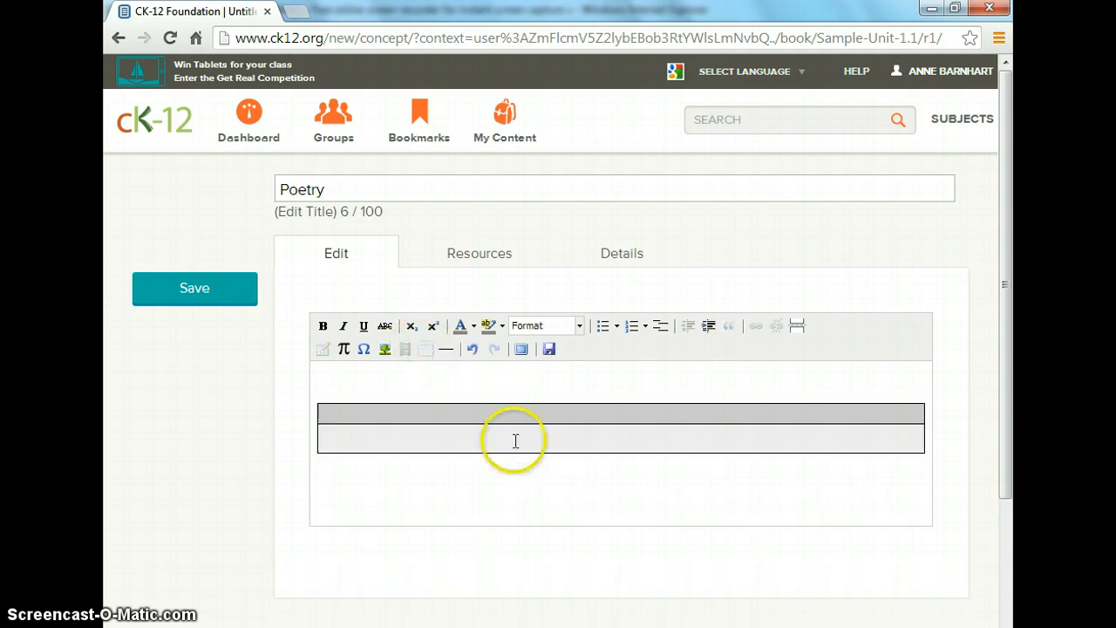
type("A")
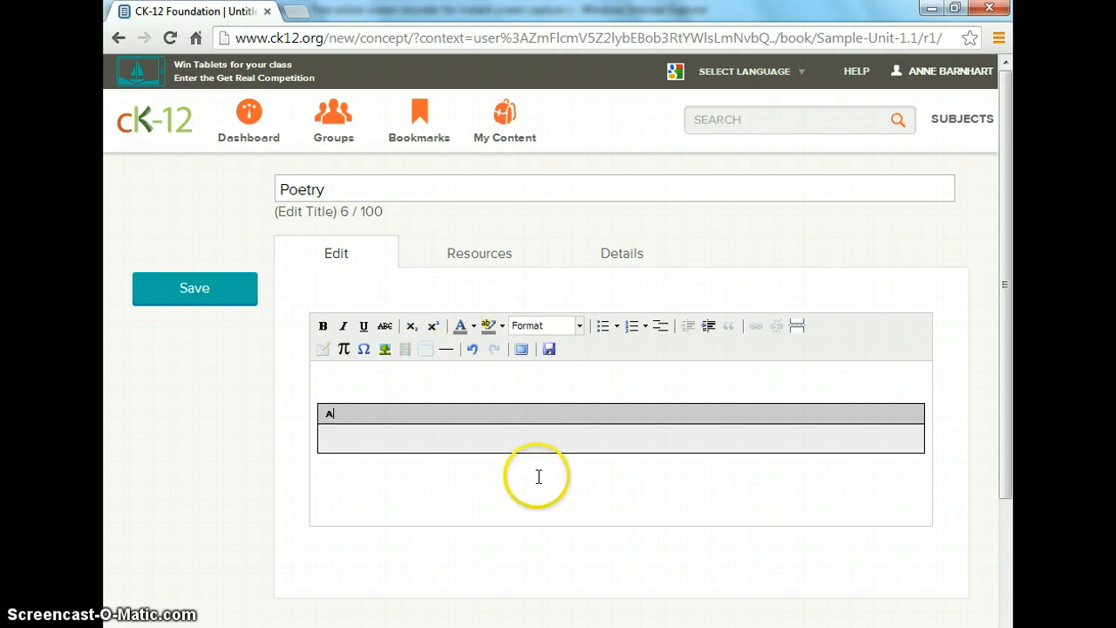
type("ssignment:")
left_click(525, 443)
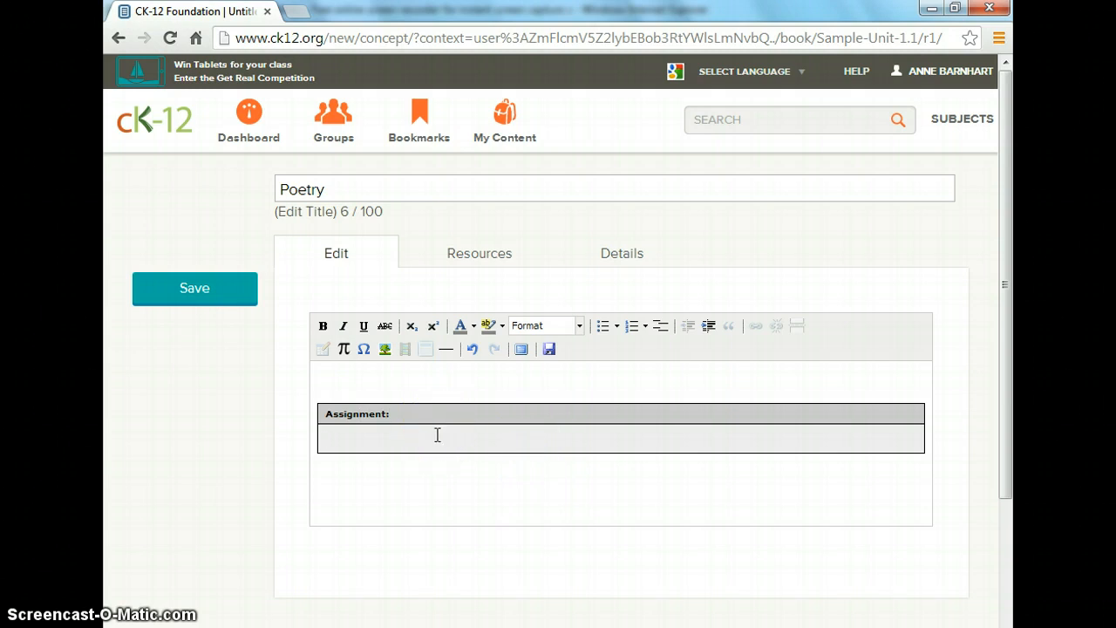
left_click(427, 438)
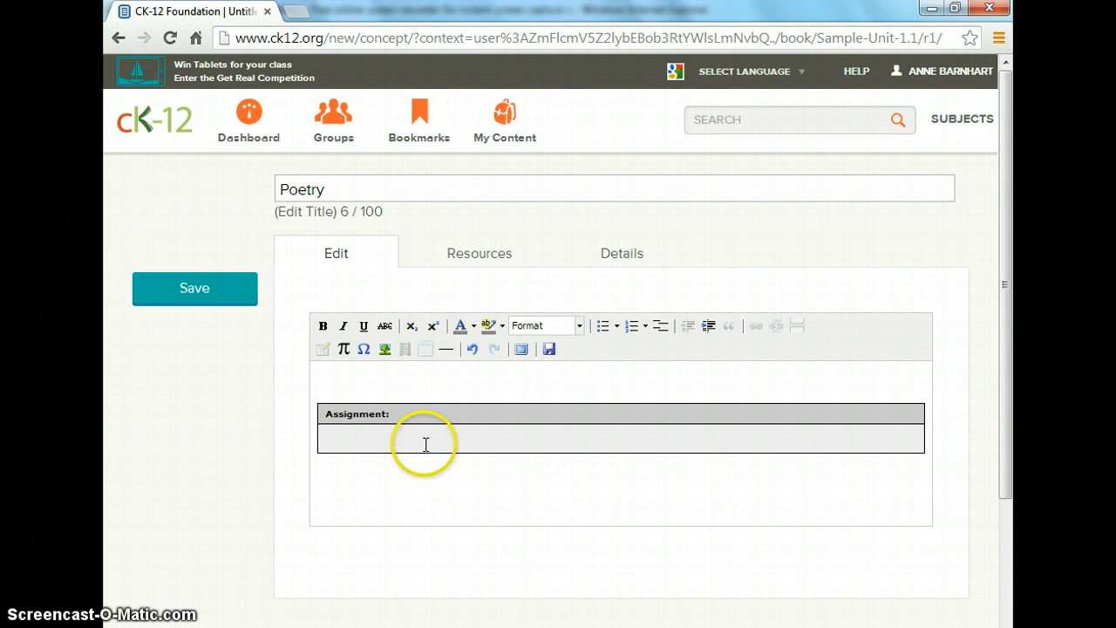
Undo the heading text and the element box insertion in the modality's body
left_click(471, 349)
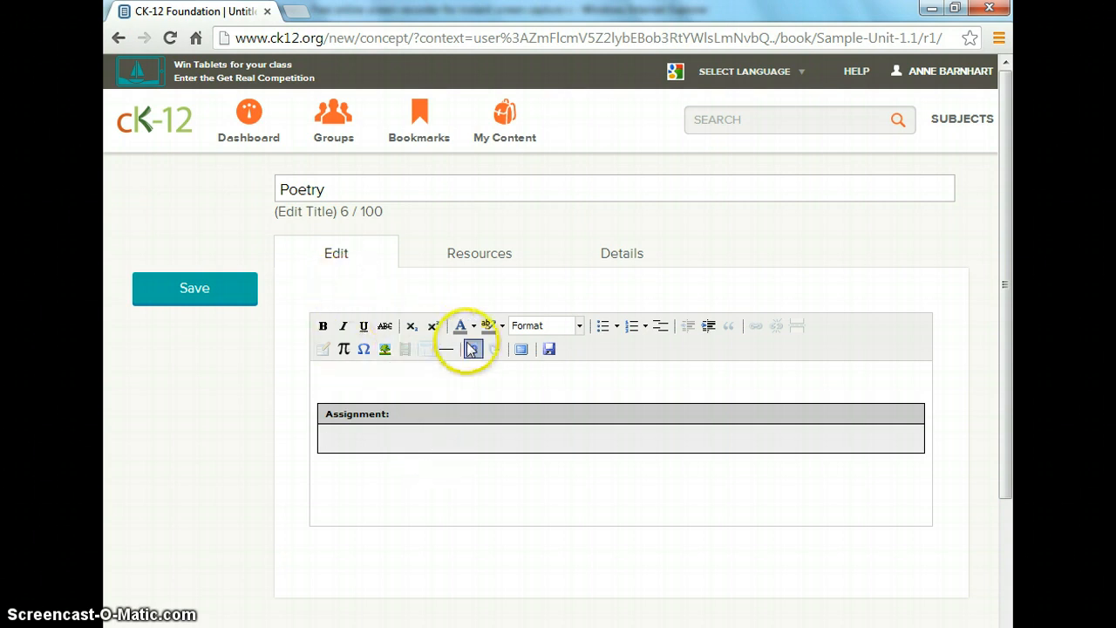
left_click(472, 349)
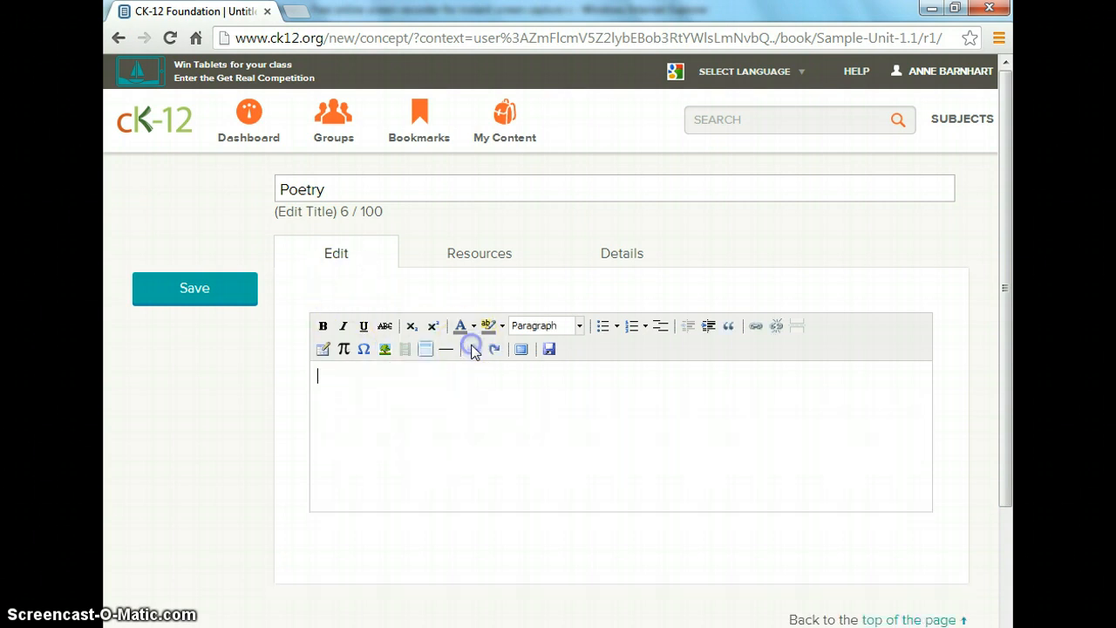
left_click(576, 437)
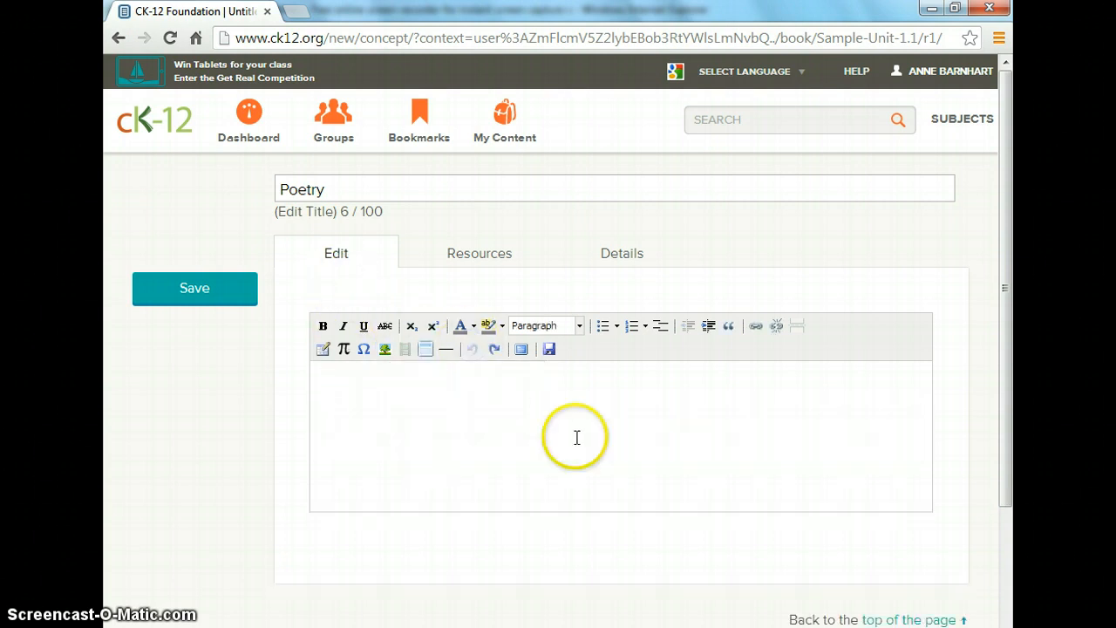
left_click(342, 326)
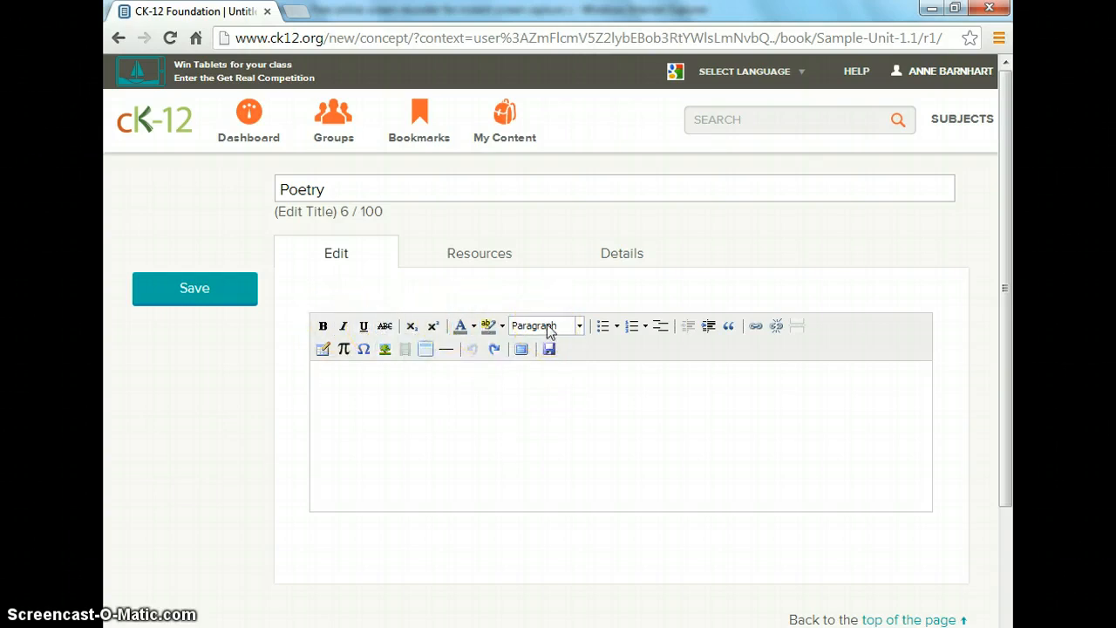
left_click(755, 328)
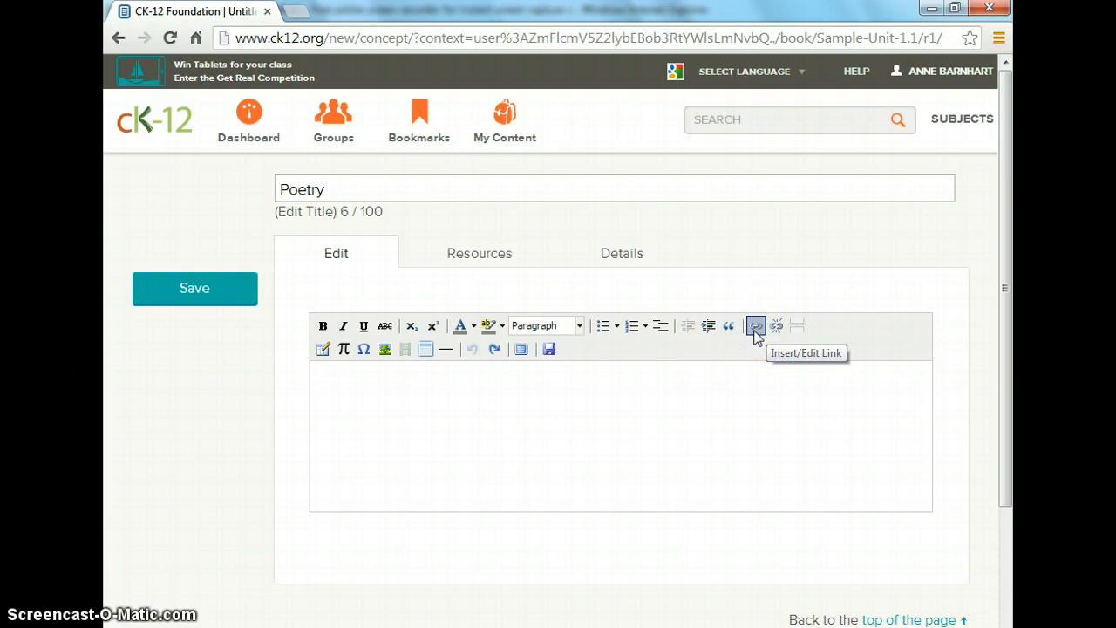
left_click(742, 412)
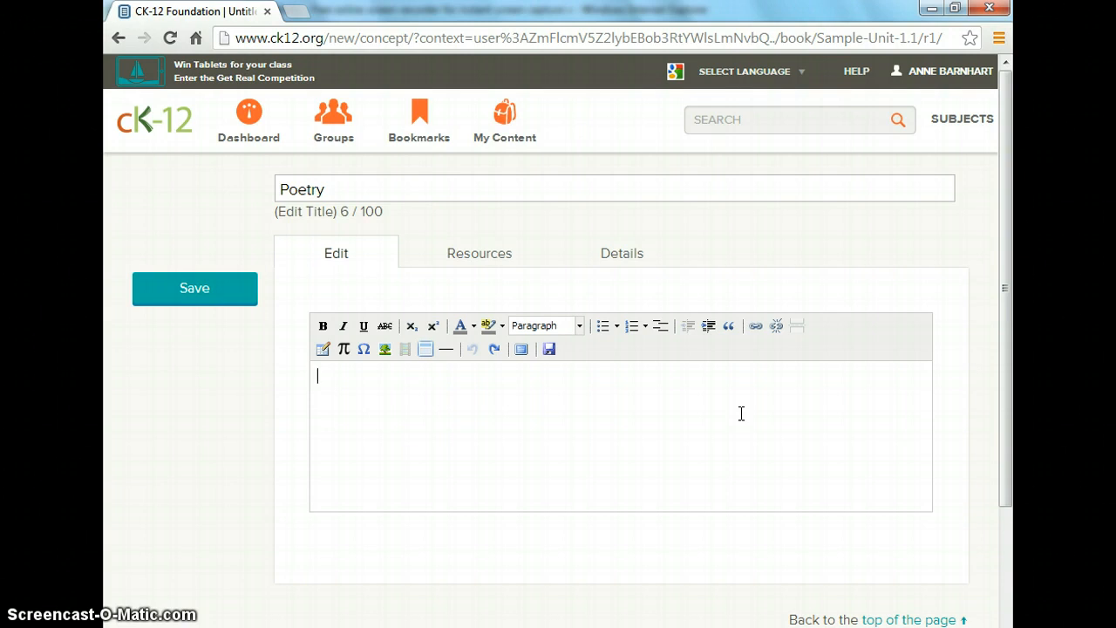
Upload the Period 7 Roster PDF from the desktop as a resource of the Poetry modality
left_click(498, 254)
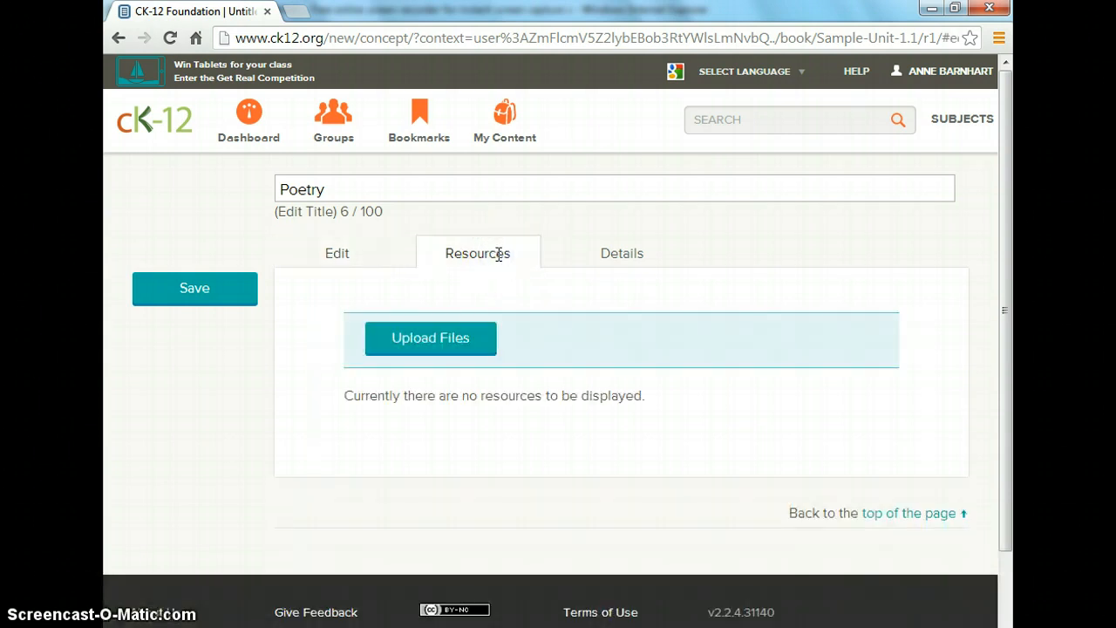
left_click(473, 343)
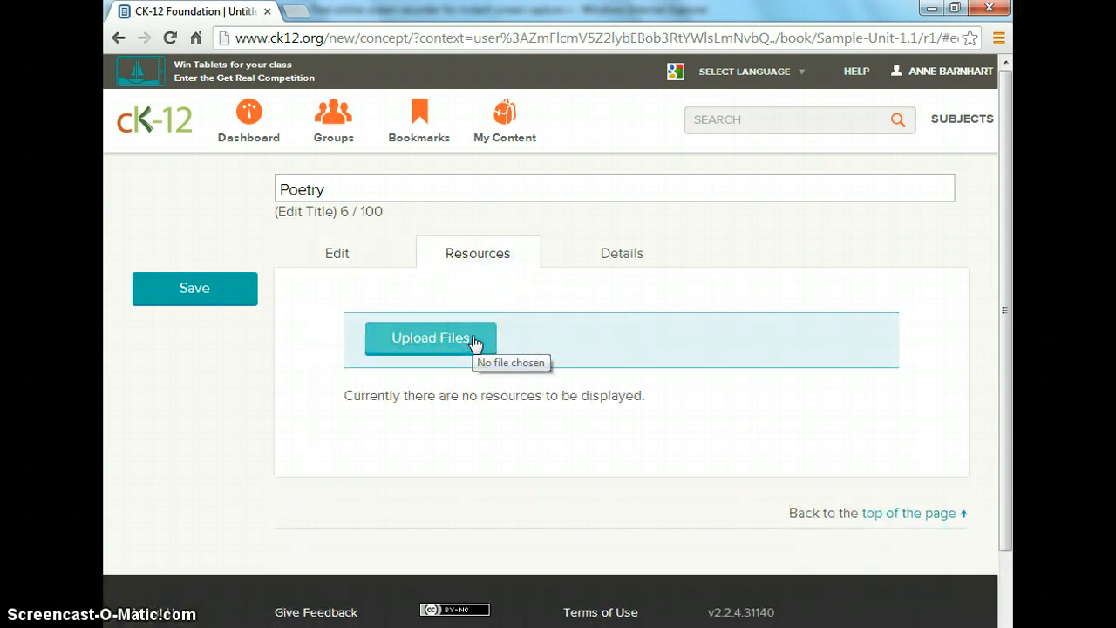
left_click(324, 256)
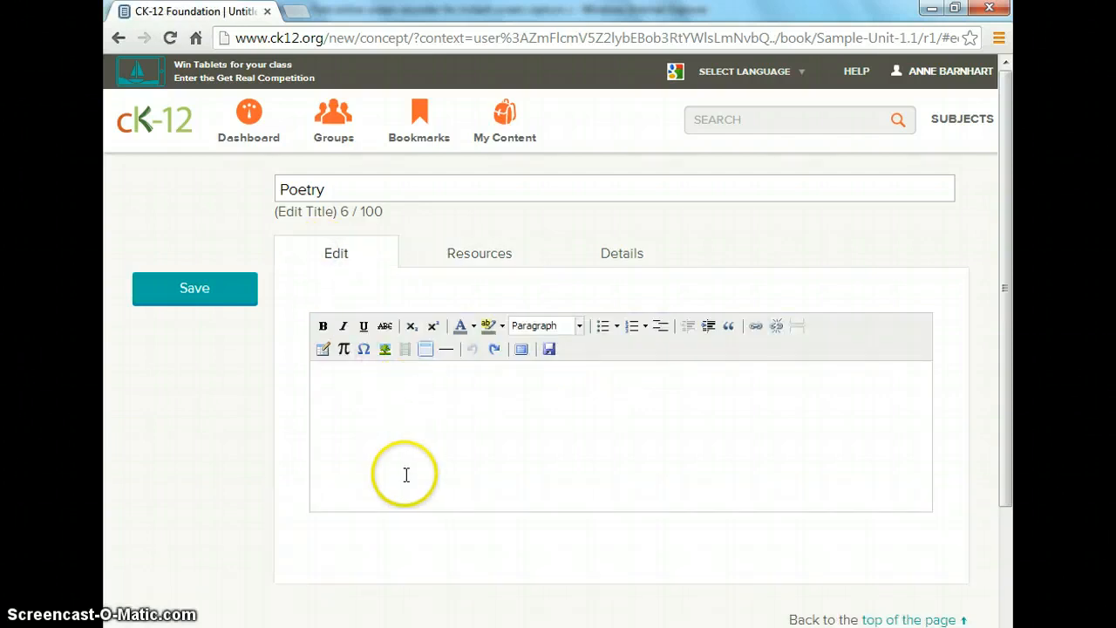
left_click(484, 254)
left_click(471, 340)
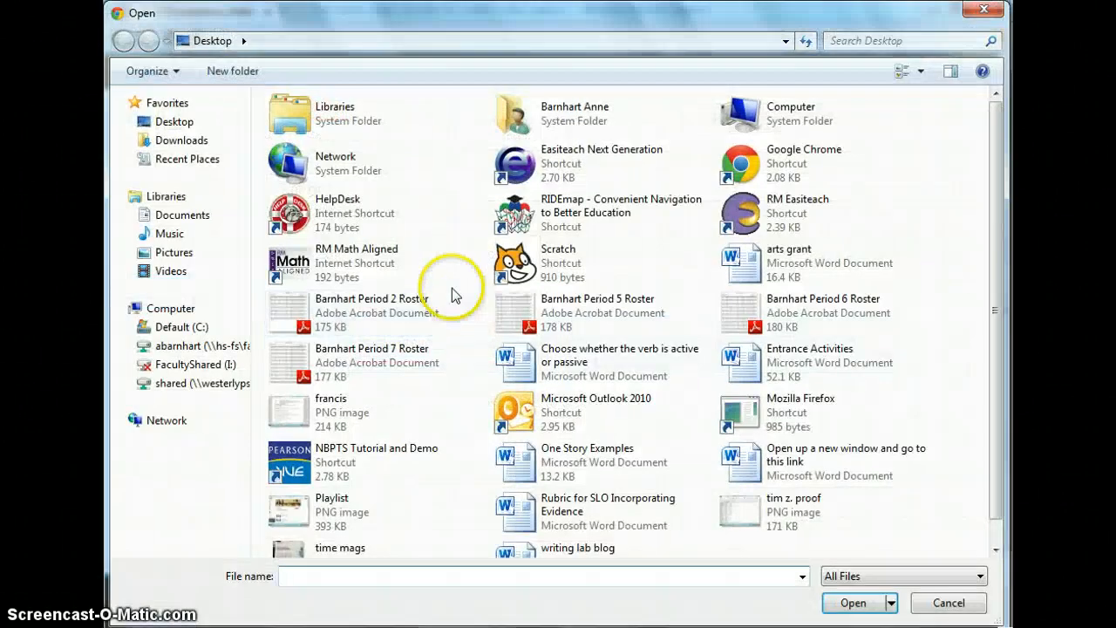
left_click(397, 358)
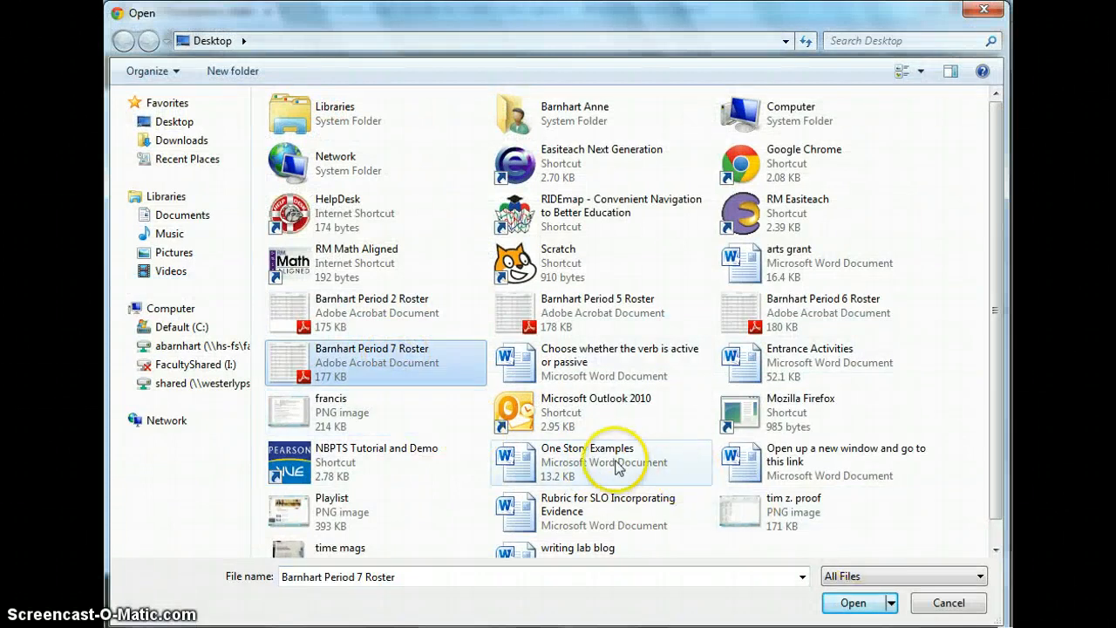
left_click(850, 602)
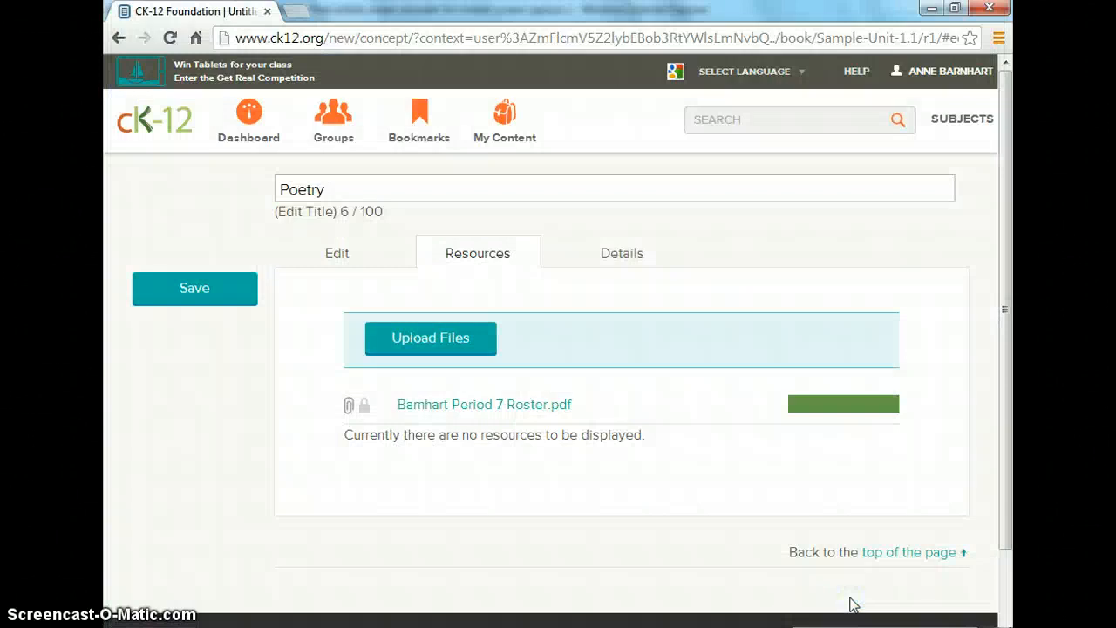
left_click(507, 402)
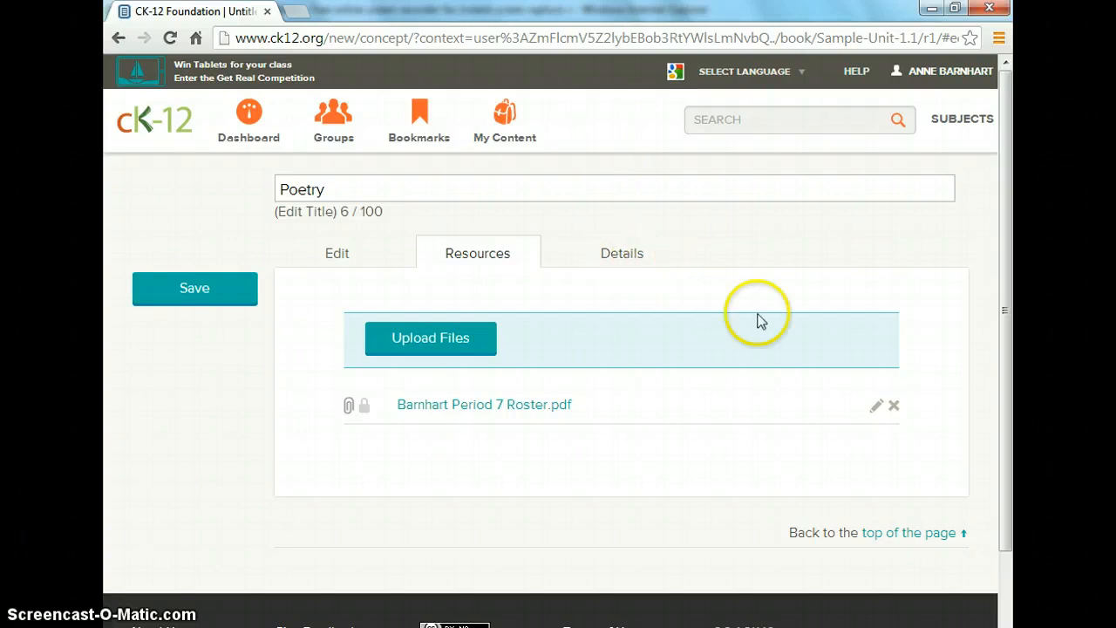
Examine the Poetry modality's detail fields, from description, learning objectives and vocabulary through attributions, categories, difficulty, grades, tags, keywords and concept node
mouse_move(874, 411)
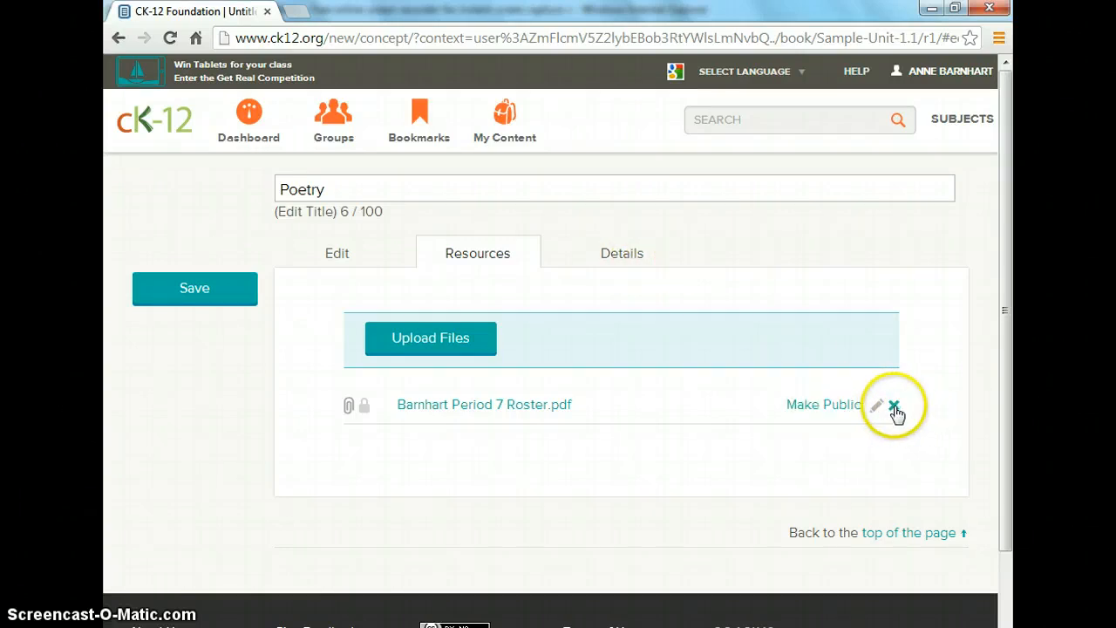
left_click(618, 250)
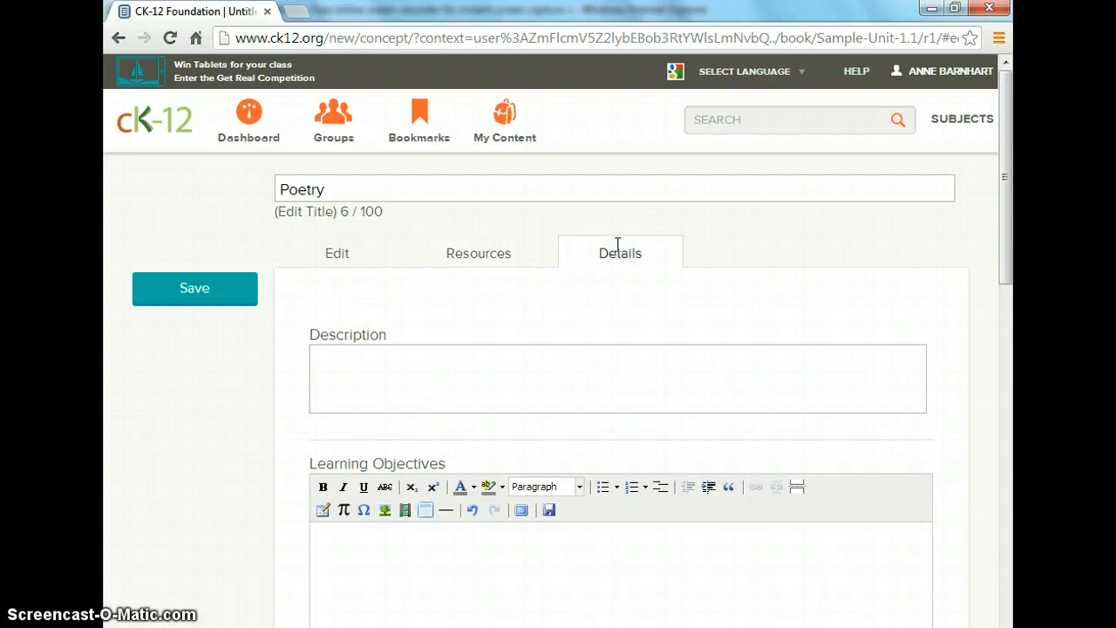
scroll(658, 310, "down", 1)
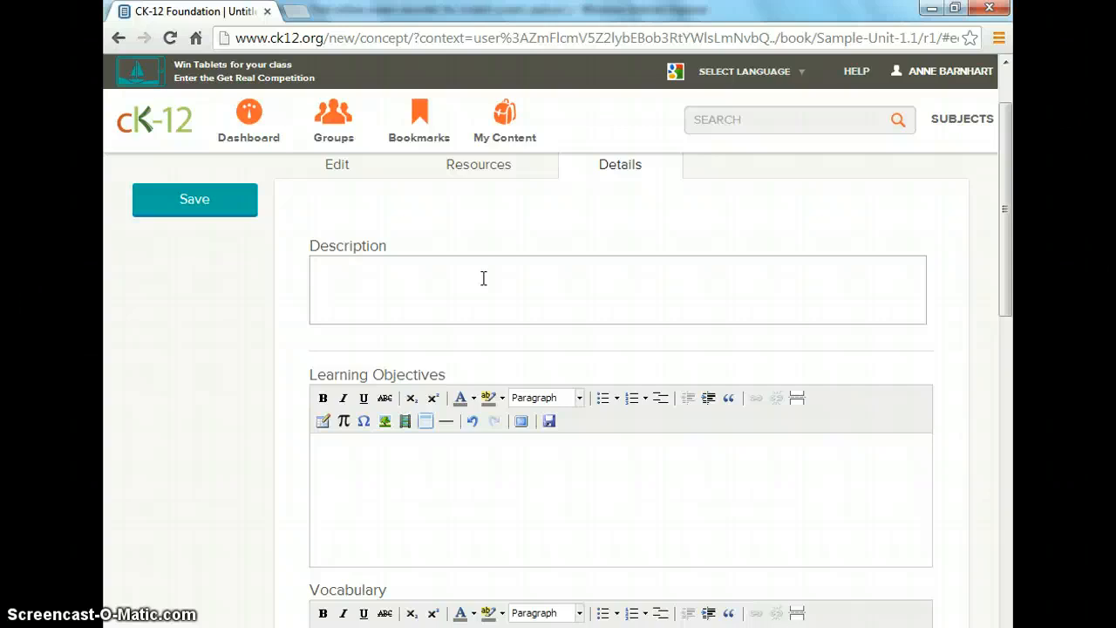
left_click(558, 491)
scroll(557, 489, "down", 2)
scroll(558, 490, "down", 2)
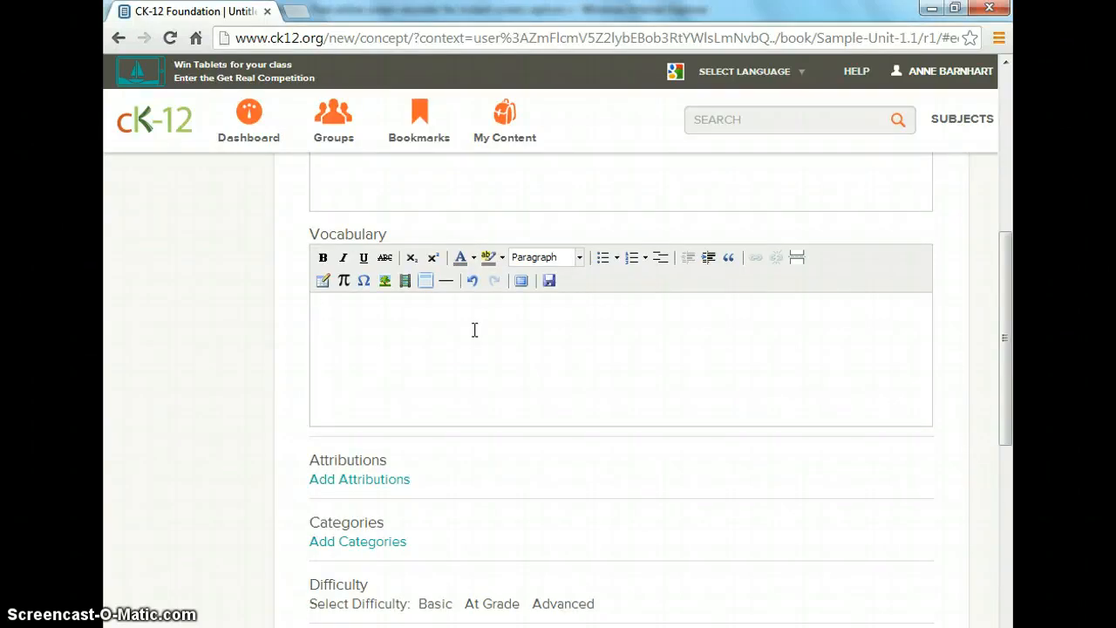
scroll(475, 329, "down", 2)
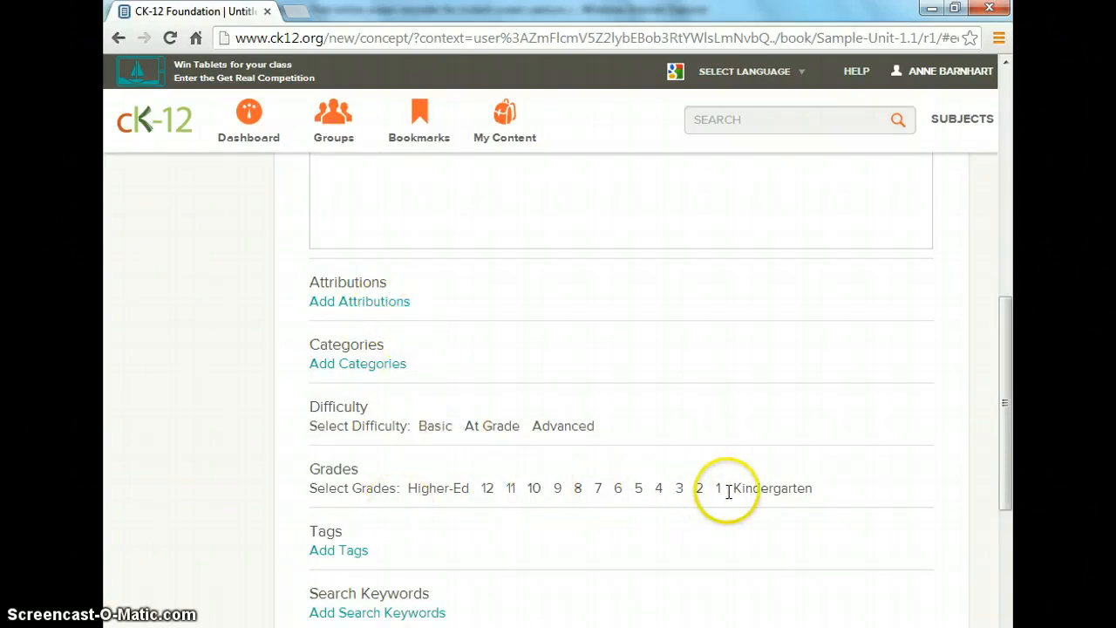
scroll(523, 509, "down", 4)
left_click(521, 508)
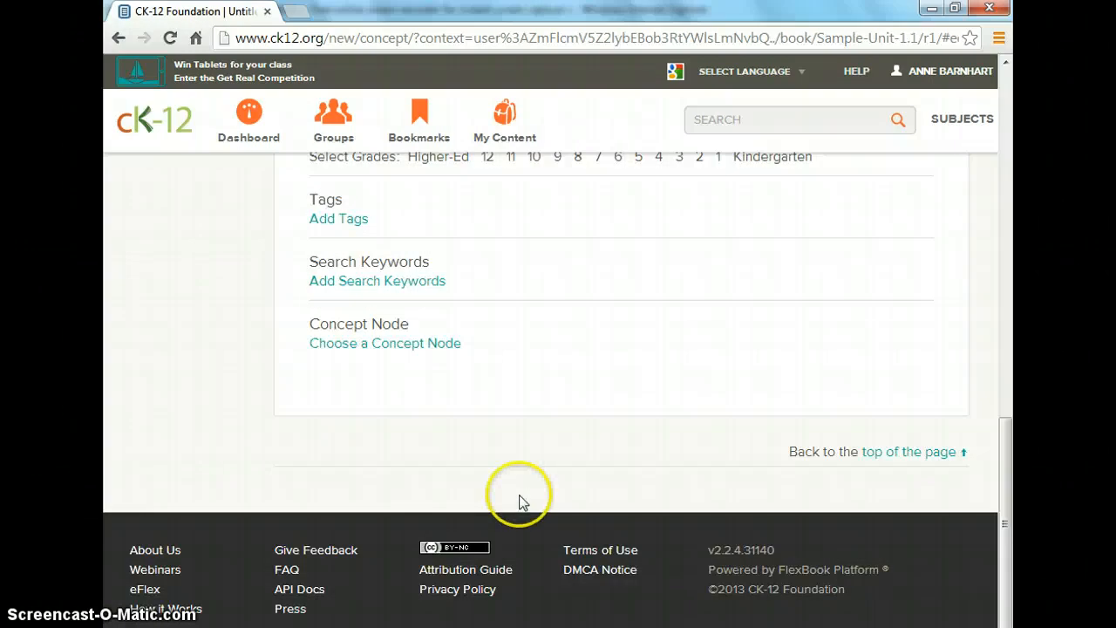
scroll(521, 506, "up", 10)
scroll(522, 501, "up", 3)
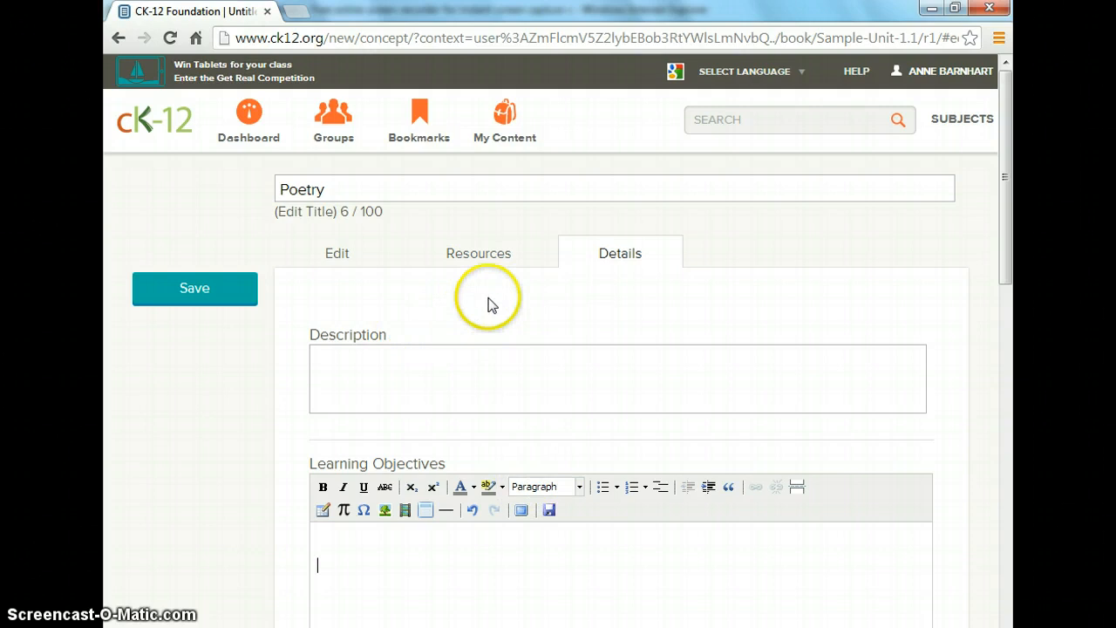
Save the Poetry modality and open its parent FlexBook, Sample Unit 1.1, at the table of contents
left_click(240, 296)
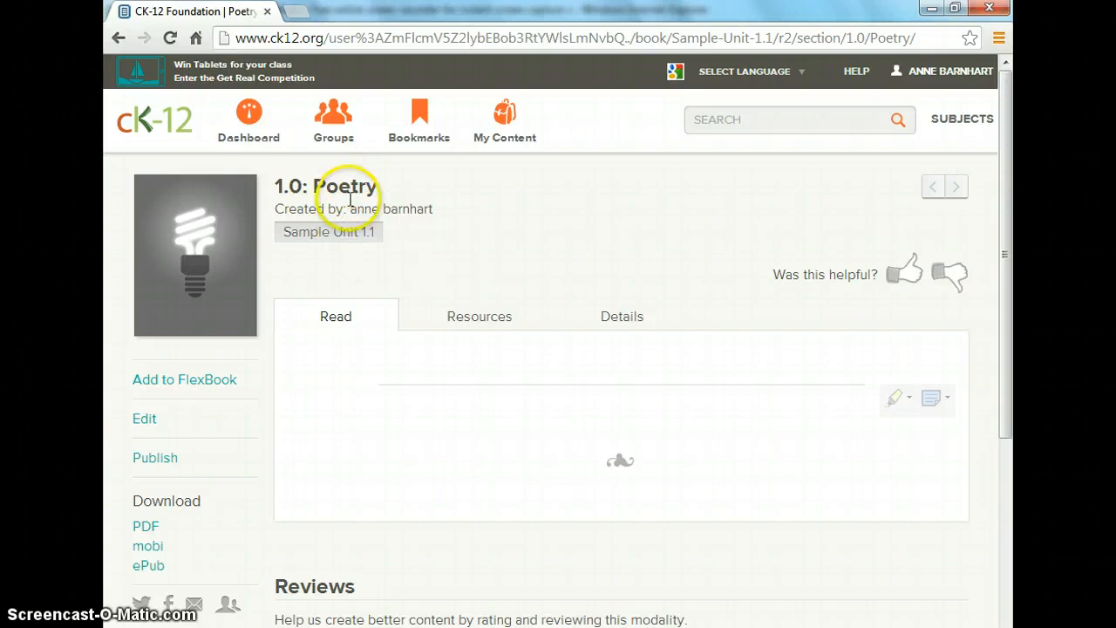
left_click(352, 232)
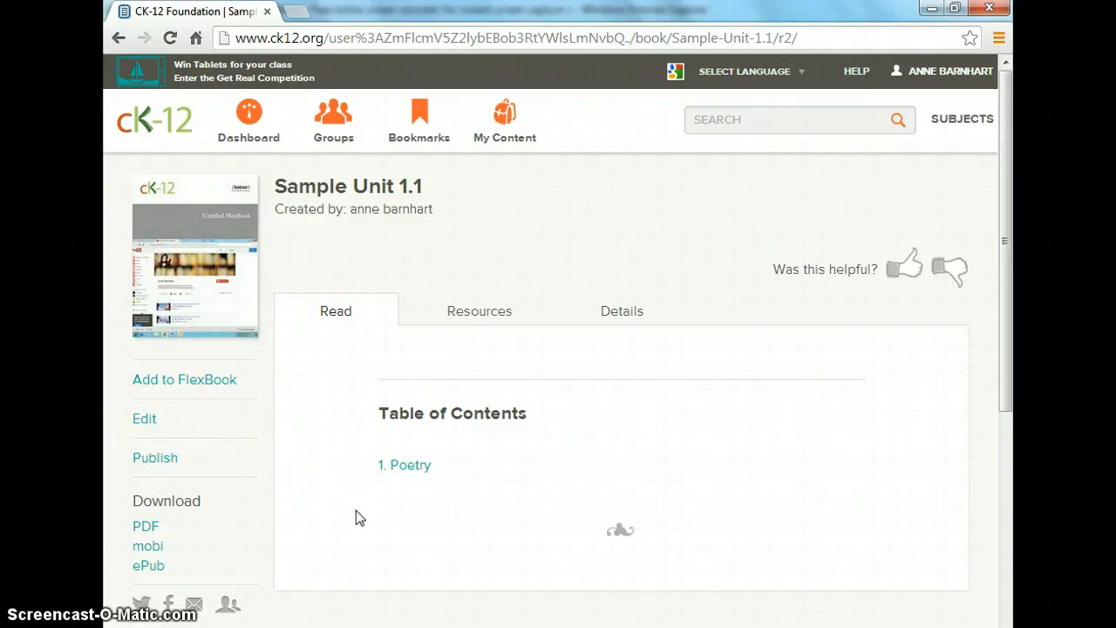
Go to the personal content library to view the list of saved FlexBooks
left_click(527, 122)
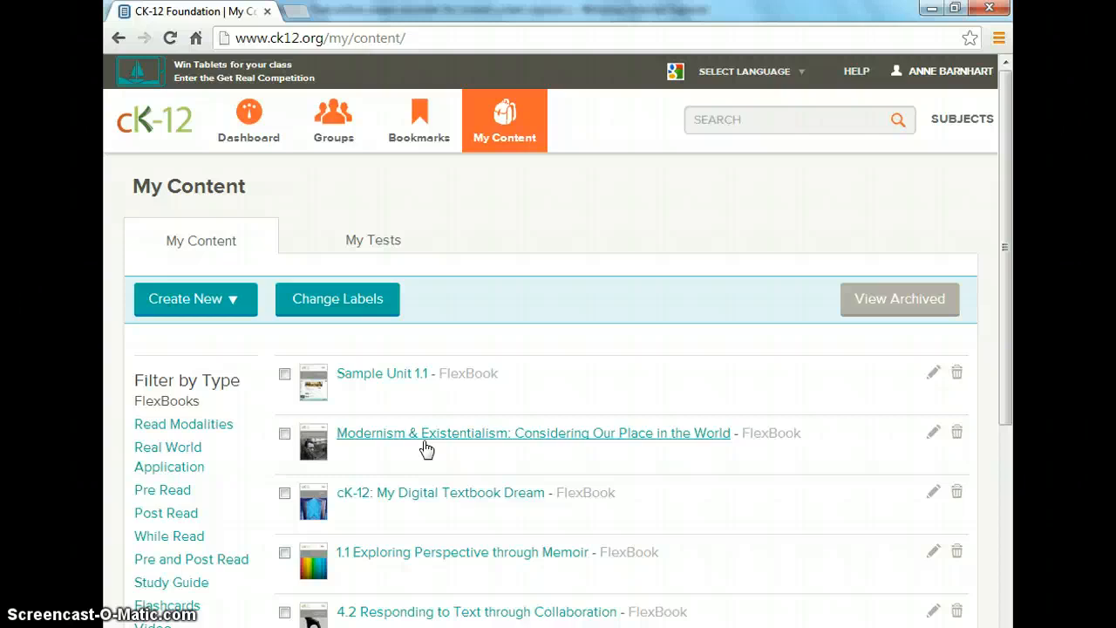
left_click(427, 472)
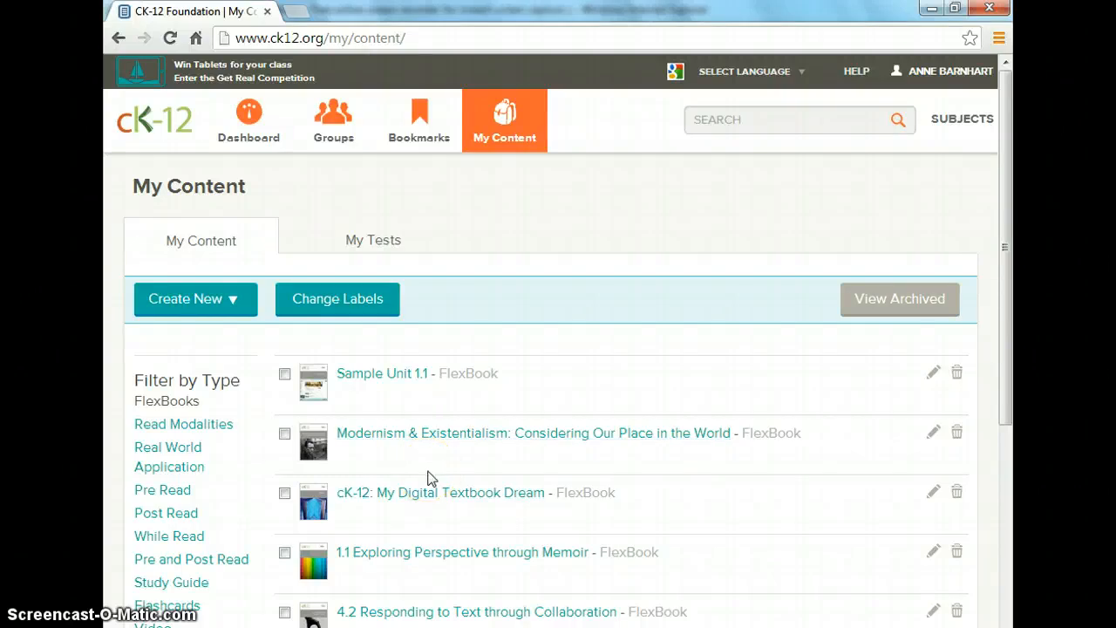